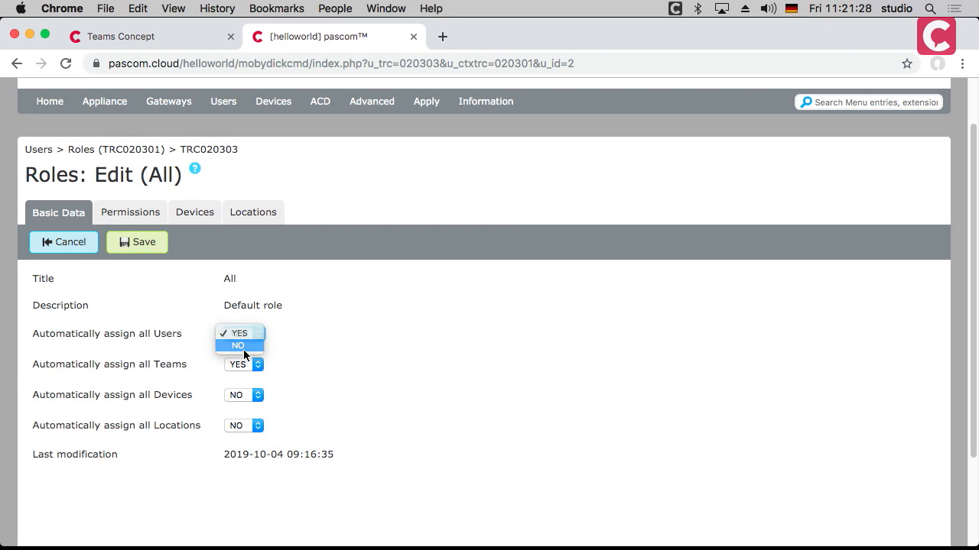
# - Set the automatic assignment of all users and all teams to NO for the All role
pyautogui.click(243, 348)
pyautogui.click(236, 365)
pyautogui.click(239, 375)
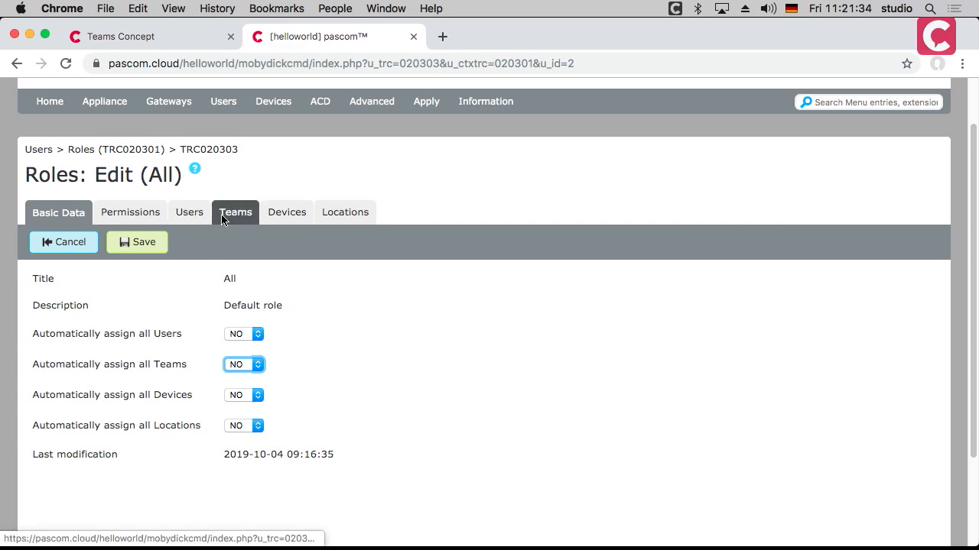
# - Remove every assigned user and the Sales team from the All role
pyautogui.click(192, 214)
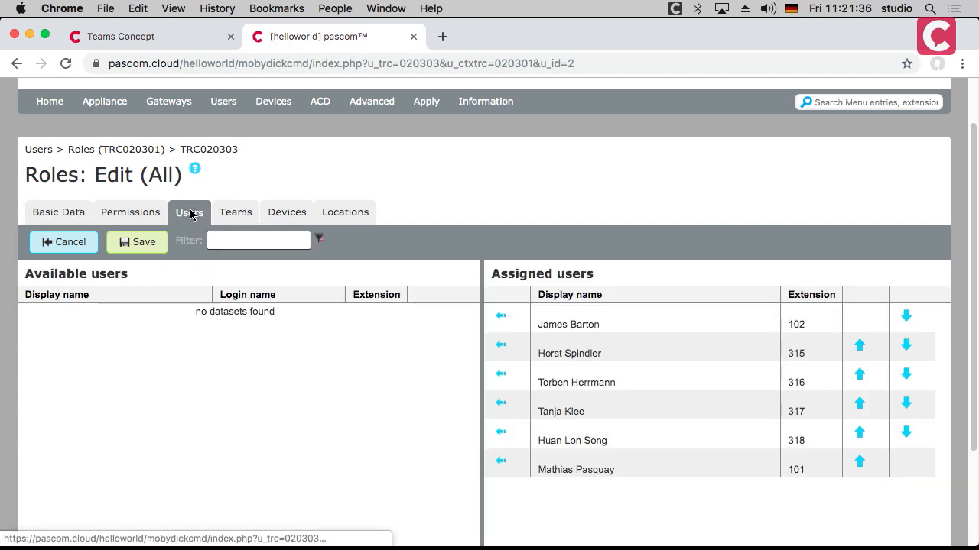
pyautogui.click(504, 316)
pyautogui.click(499, 316)
pyautogui.click(499, 316)
pyautogui.click(500, 316)
pyautogui.click(500, 317)
pyautogui.click(501, 317)
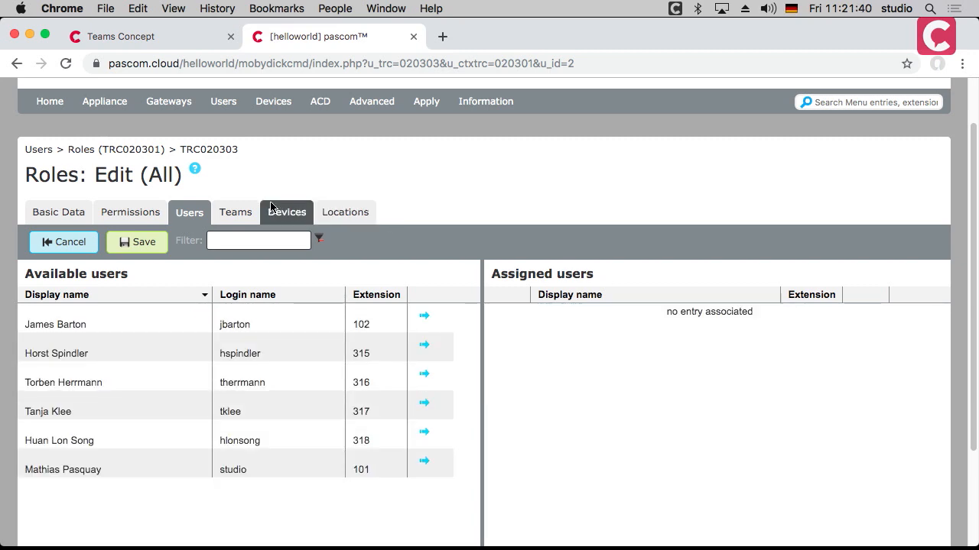
pyautogui.click(236, 213)
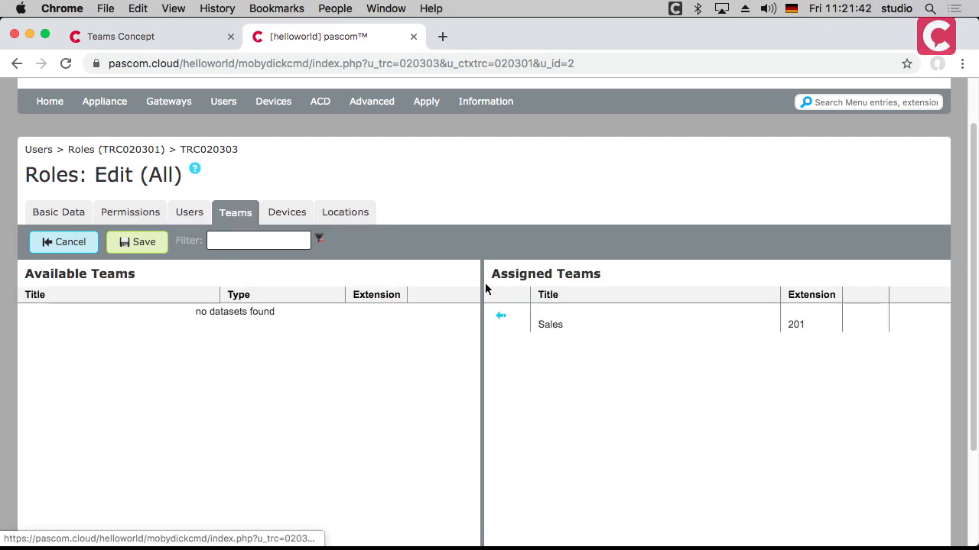
pyautogui.click(498, 317)
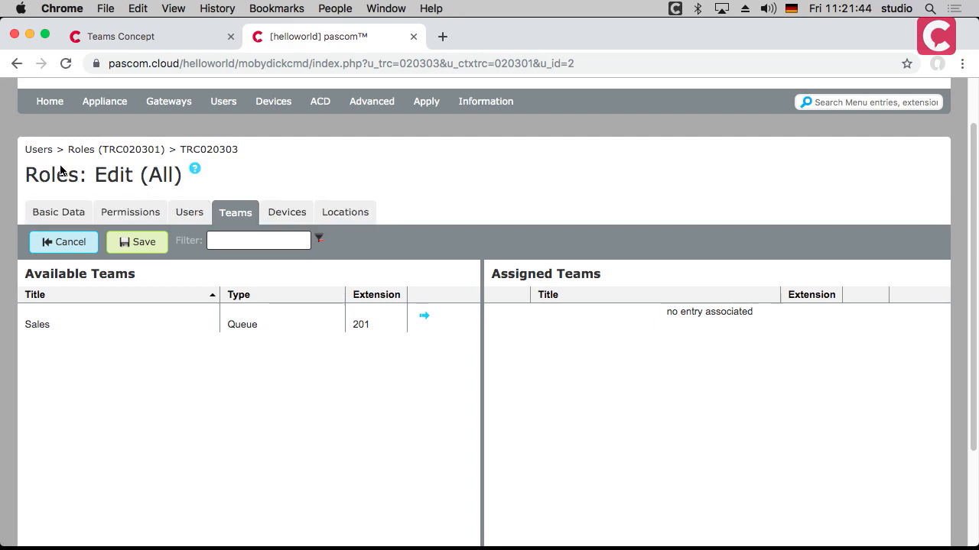
# - Review the All role's user, team, device and location assignments, save the role and apply the telephony configuration
pyautogui.click(188, 211)
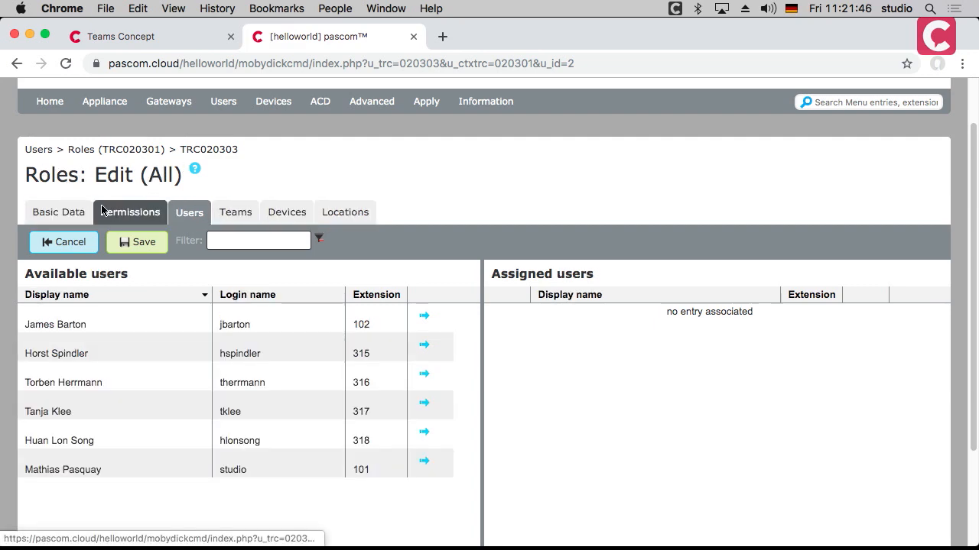
pyautogui.click(155, 211)
pyautogui.click(194, 211)
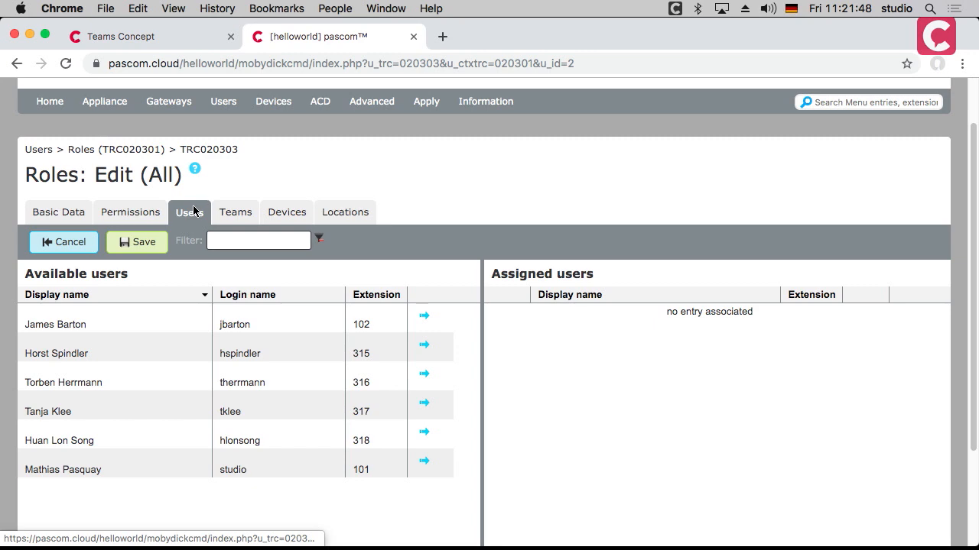
pyautogui.click(237, 212)
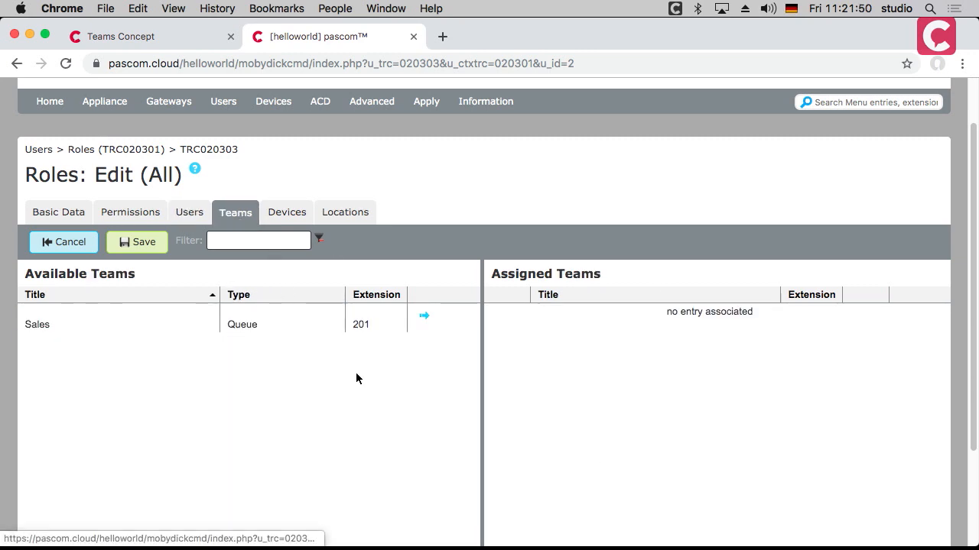
pyautogui.click(301, 212)
pyautogui.click(343, 212)
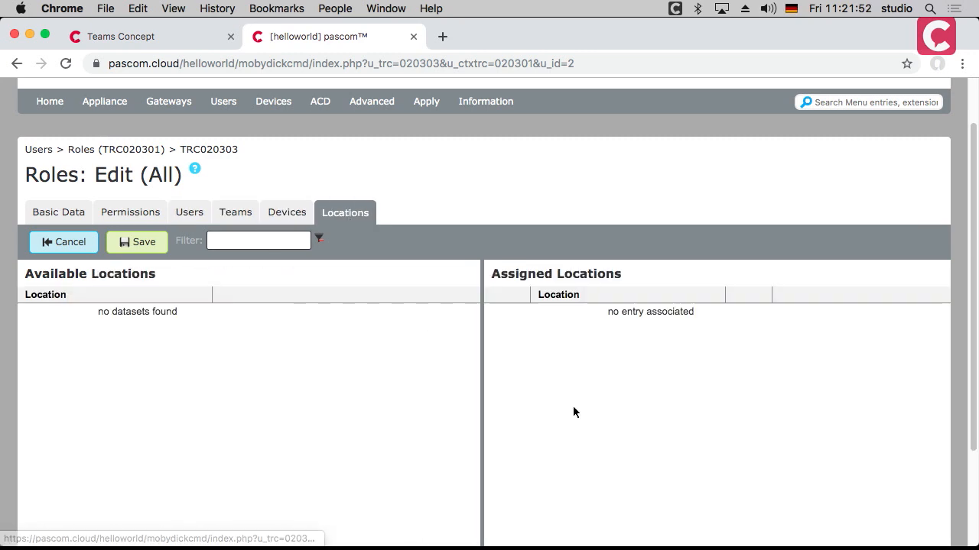
pyautogui.click(144, 243)
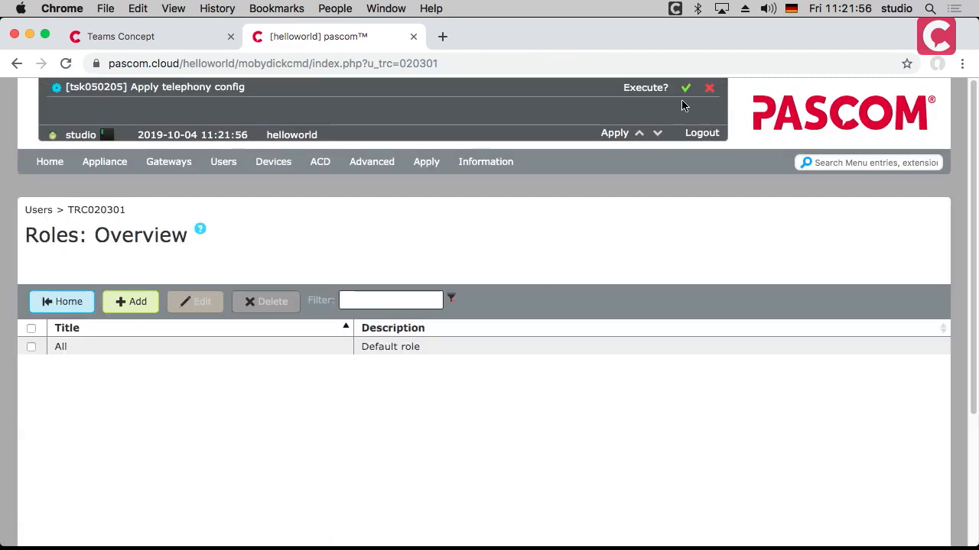
pyautogui.click(686, 88)
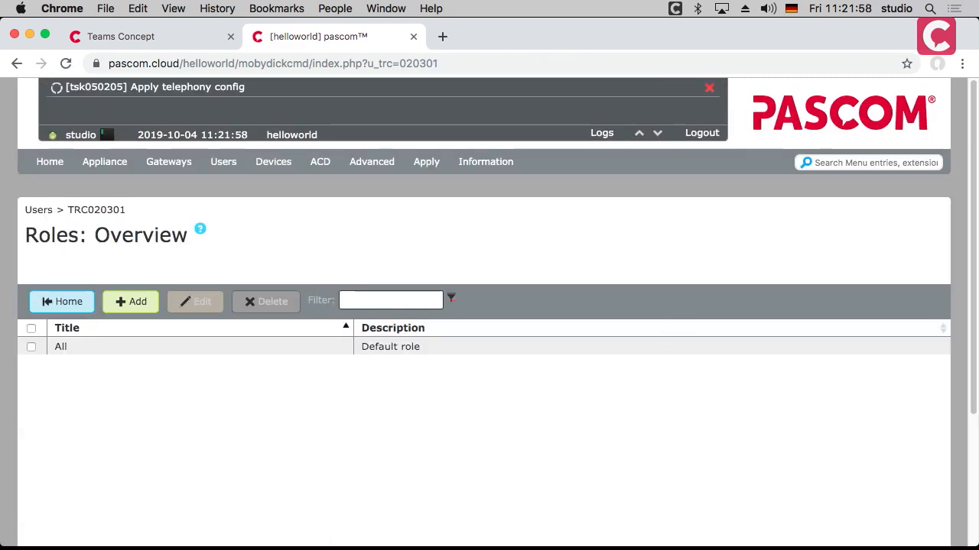
# - Switch to the pascom Client and display the contact list of the All role
pyautogui.moveTo(557, 539)
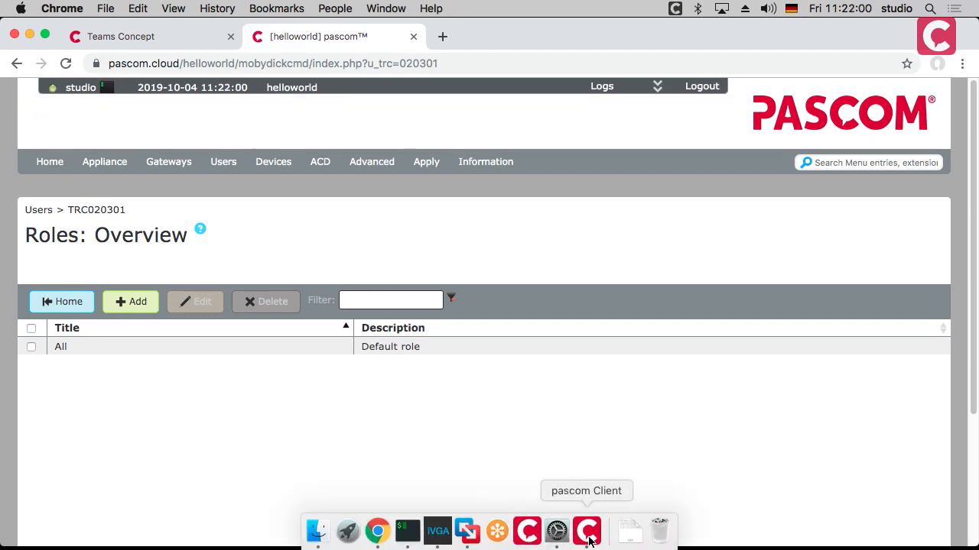
pyautogui.click(588, 540)
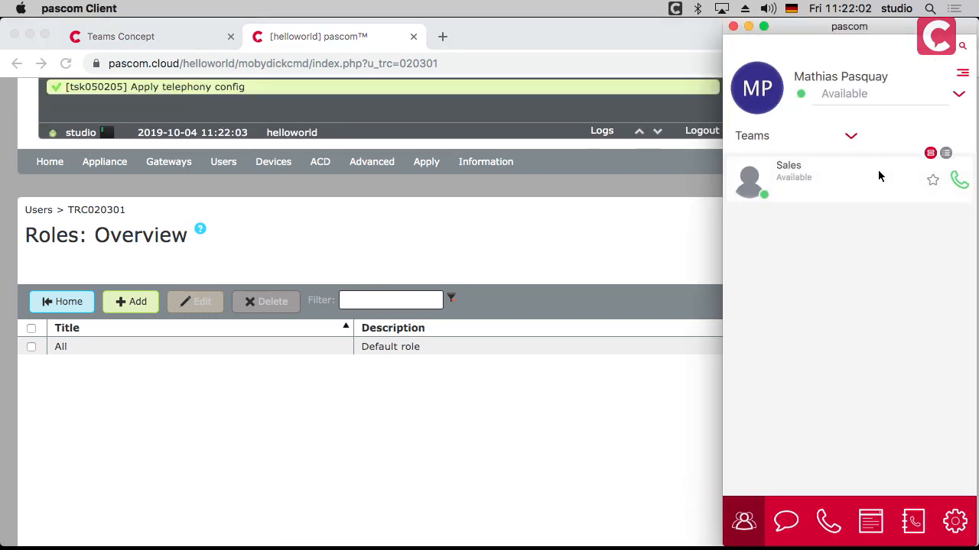
pyautogui.click(849, 135)
pyautogui.click(759, 176)
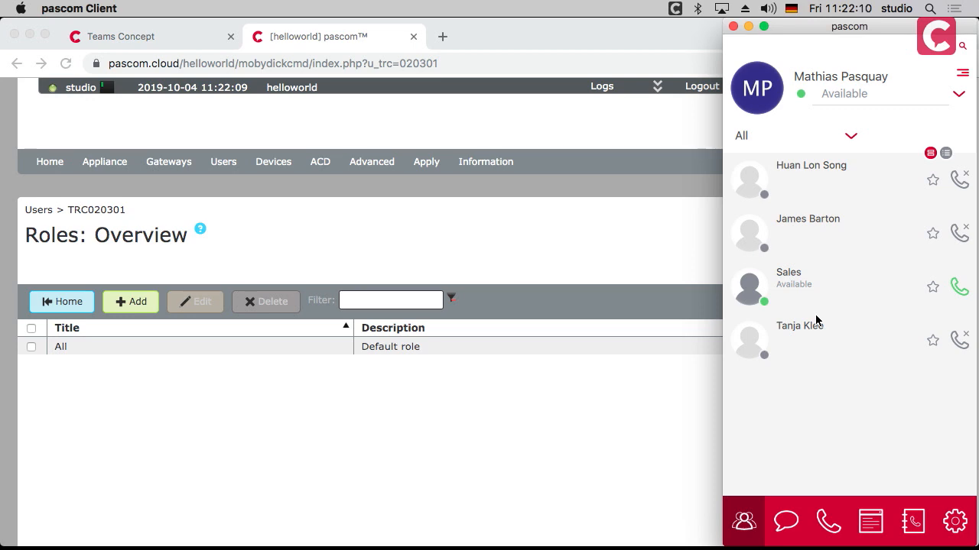
# - Log out of the pascom Client and log back in with the saved login details
pyautogui.click(955, 522)
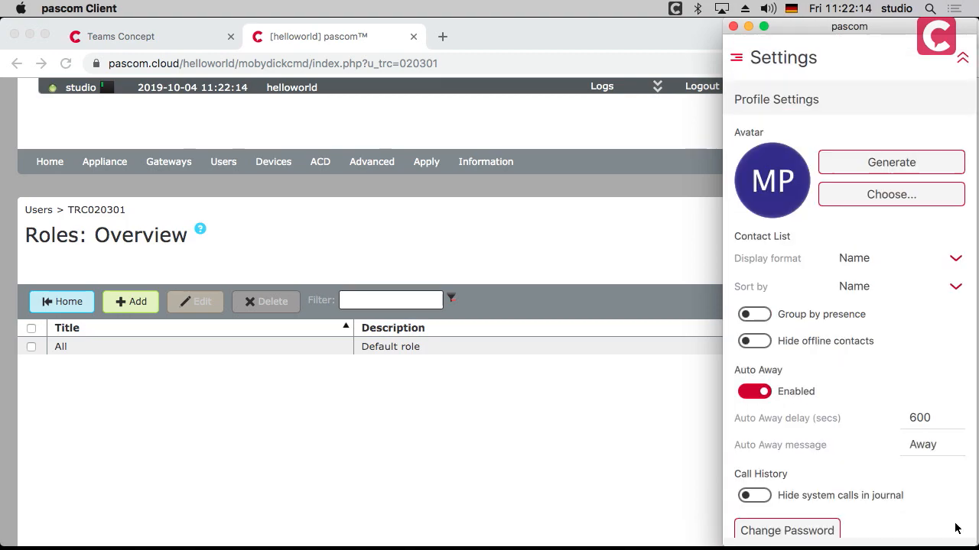
pyautogui.scroll(-20, 883, 435)
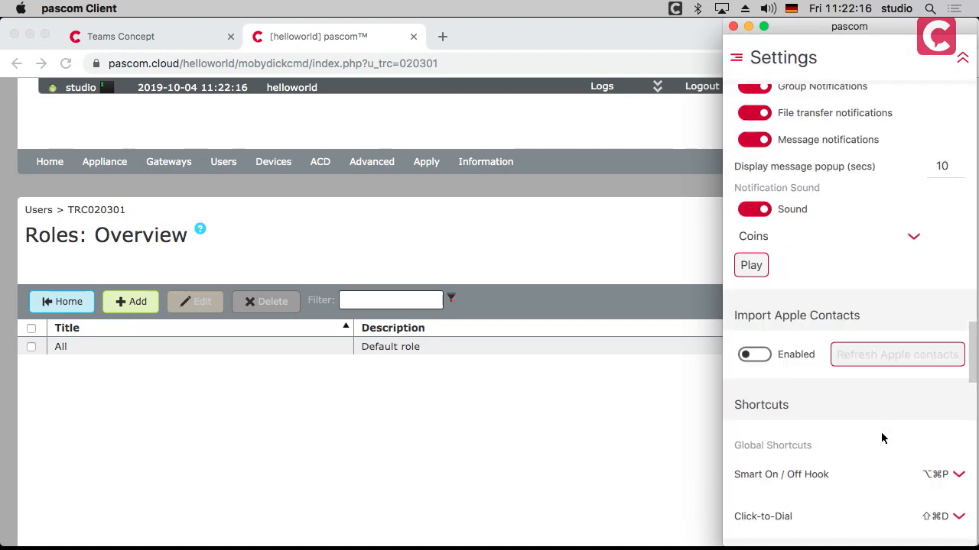
pyautogui.scroll(-5, 883, 437)
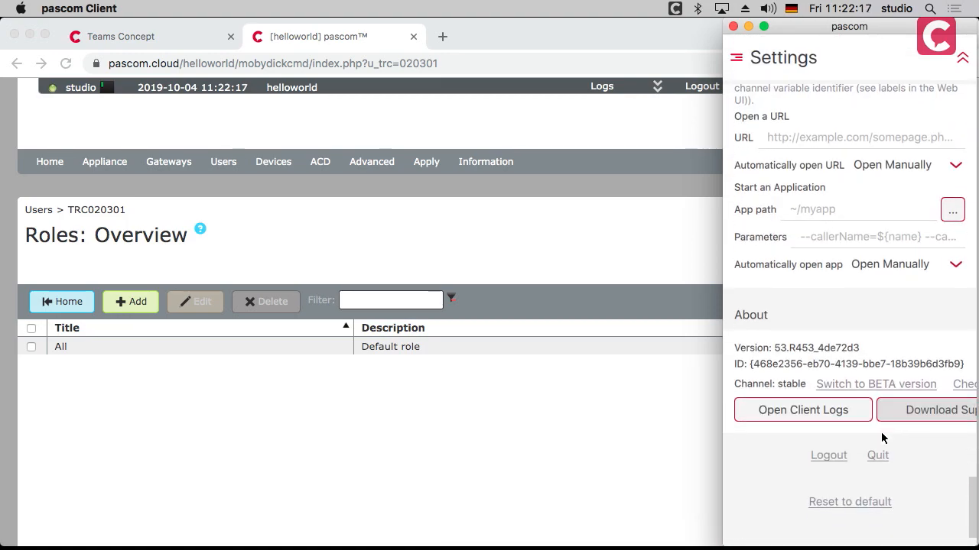
pyautogui.click(823, 456)
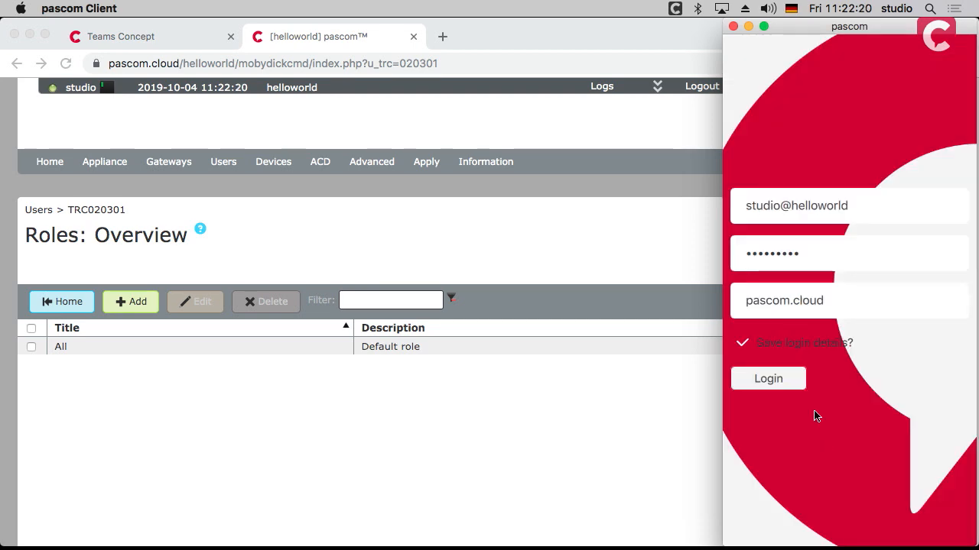
pyautogui.click(768, 378)
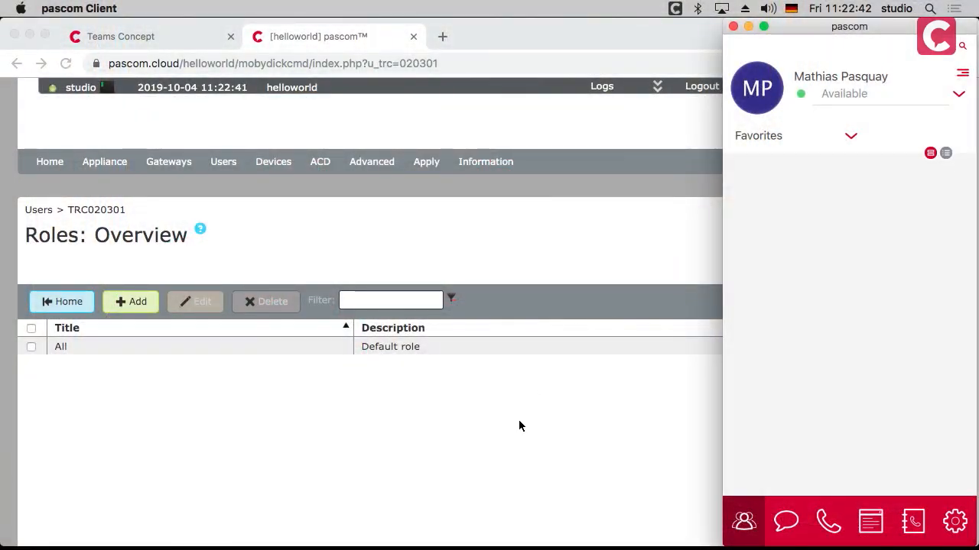
# - Back in the Chrome role overview, add a role titled "Sales" and assign it the joint contact list permission (xmpp.group)
pyautogui.click(519, 422)
pyautogui.click(131, 305)
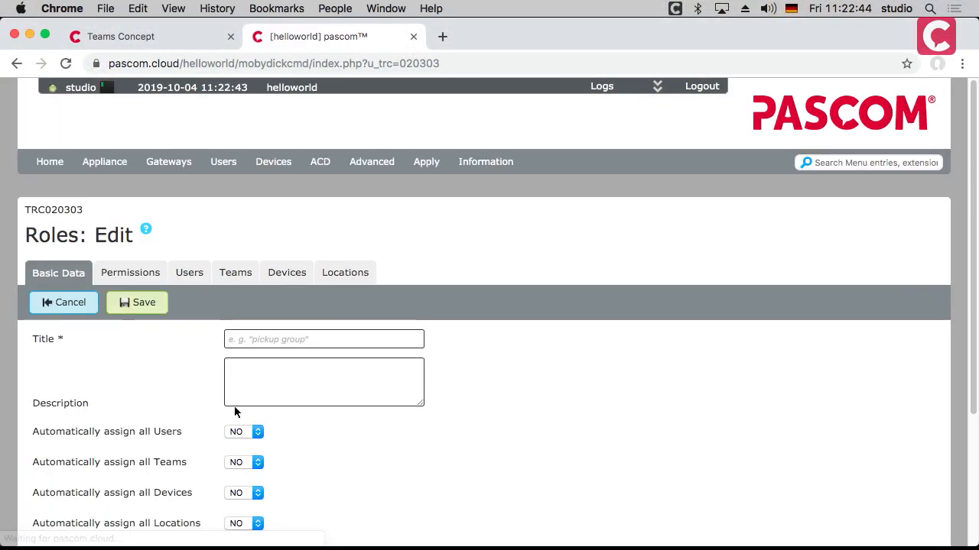
pyautogui.write('Sake')
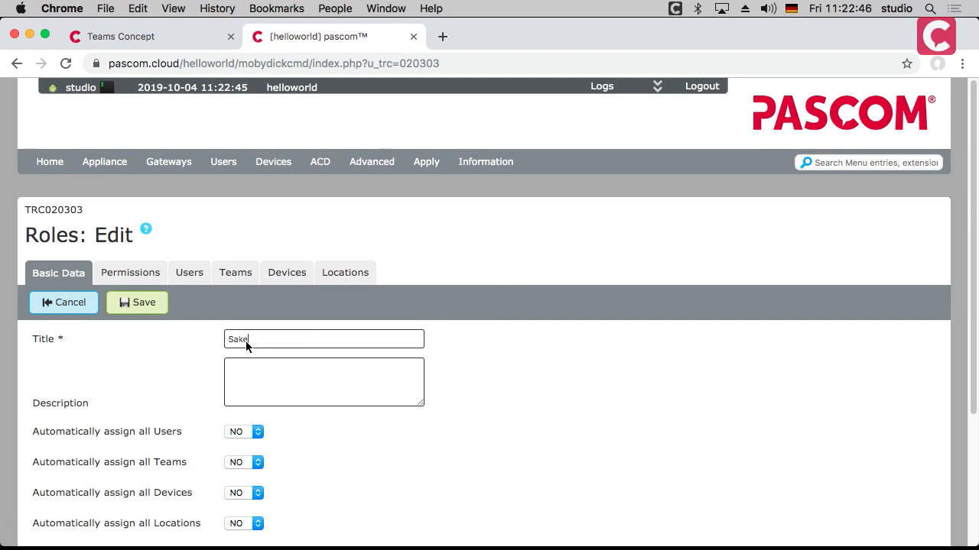
pyautogui.write('s')
pyautogui.scroll(-3, 254, 318)
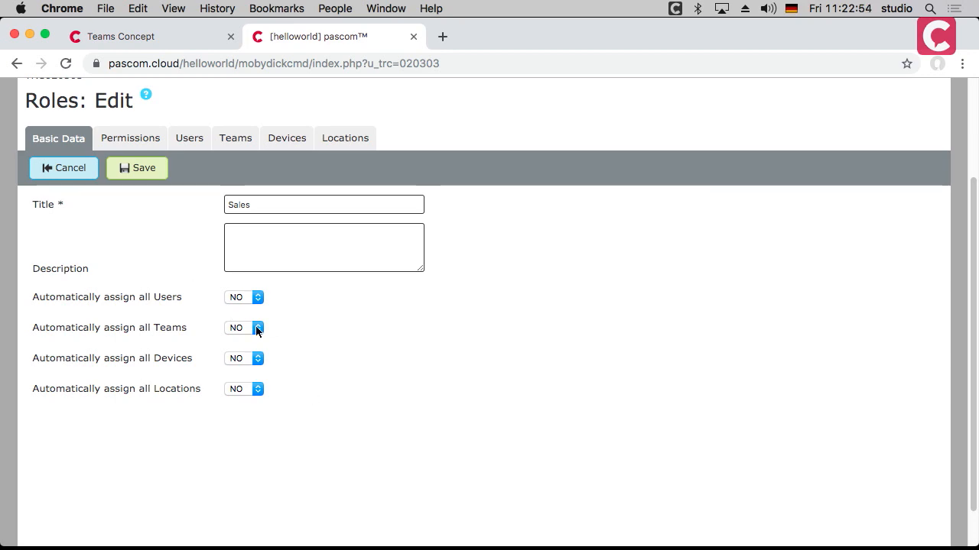
pyautogui.click(127, 139)
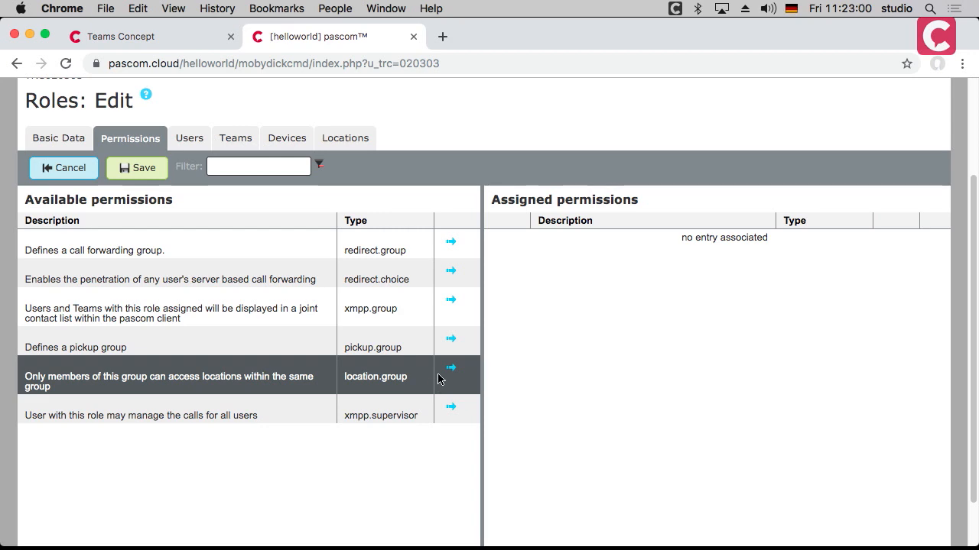
pyautogui.click(450, 300)
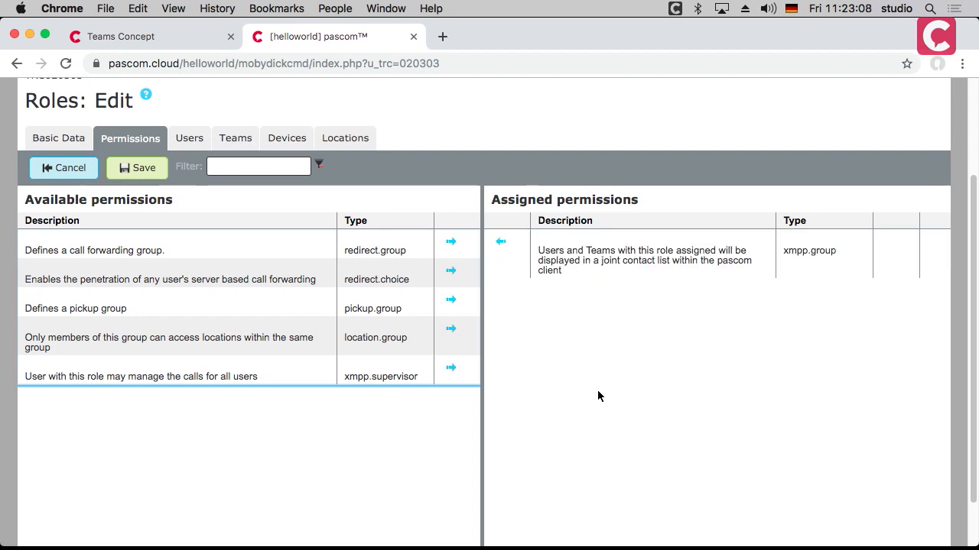
# - Assign the first, third and last users of the initial available users list to the Sales role
pyautogui.click(191, 140)
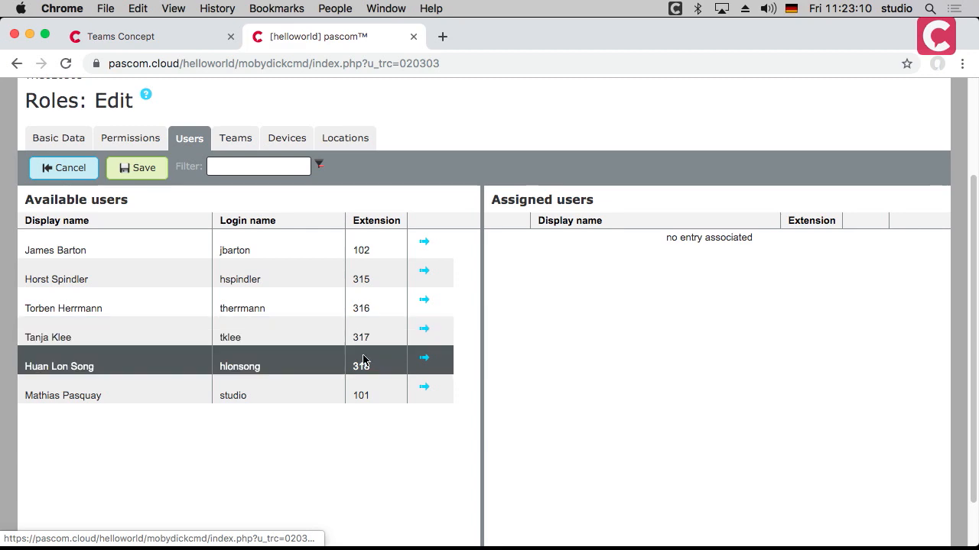
pyautogui.click(424, 243)
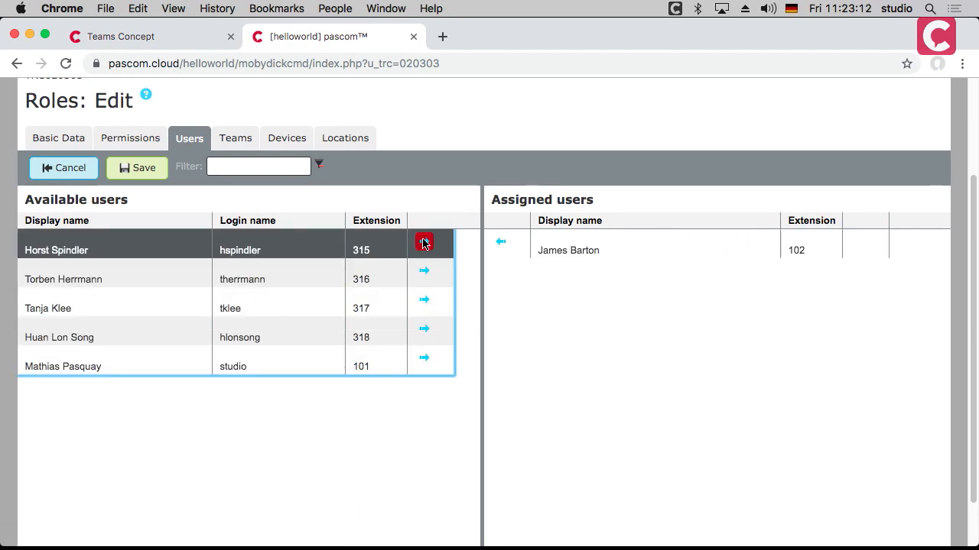
pyautogui.click(424, 358)
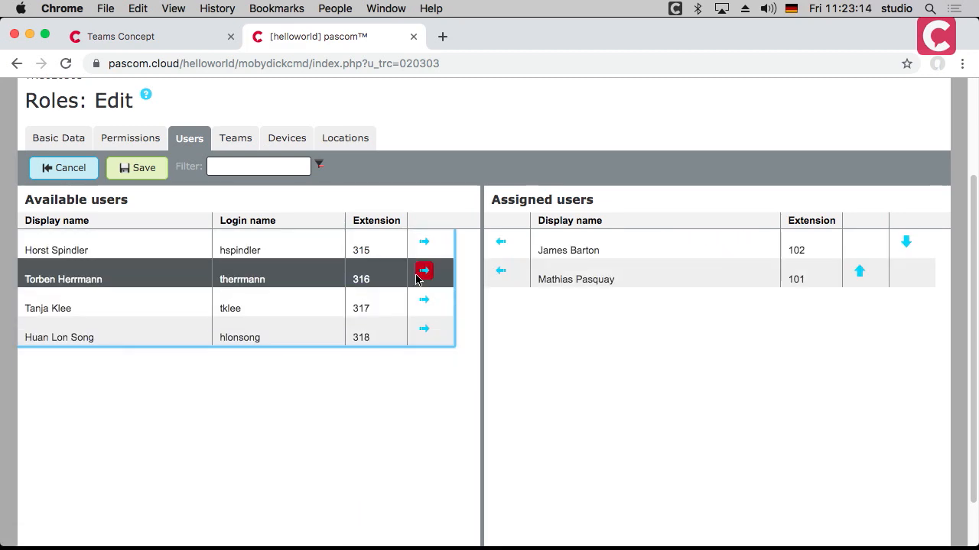
pyautogui.click(419, 276)
# - Assign the Sales team to the new role, then save it and apply the telephony configuration
pyautogui.click(234, 140)
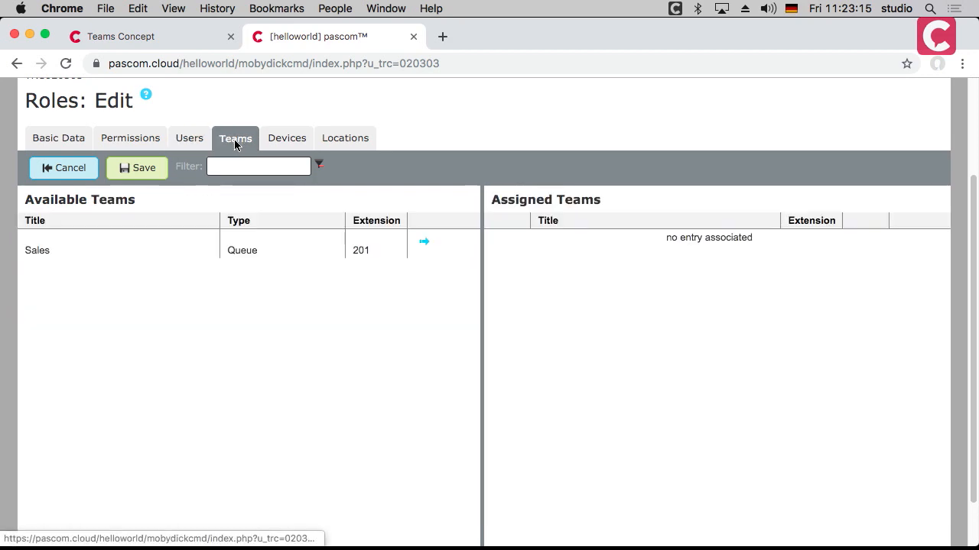
pyautogui.click(424, 241)
pyautogui.click(139, 168)
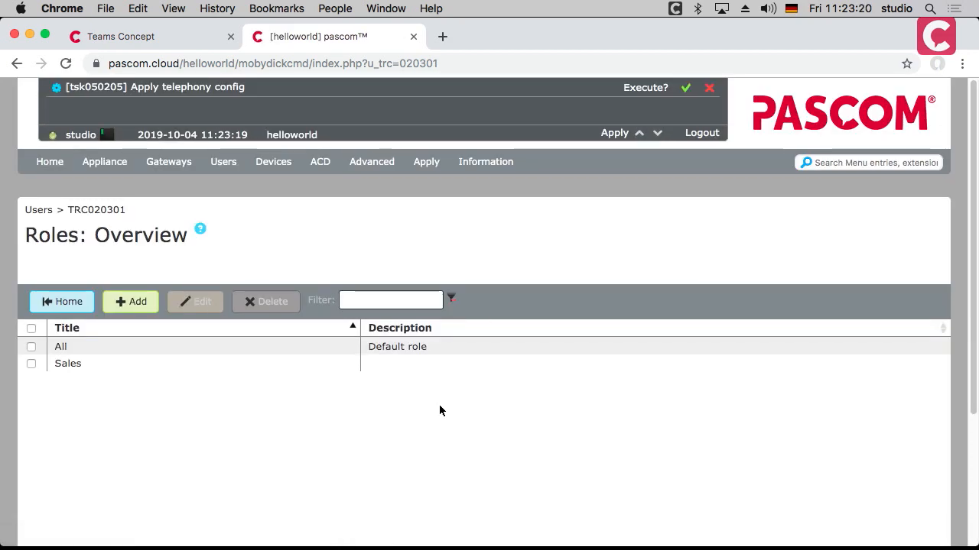
pyautogui.click(685, 89)
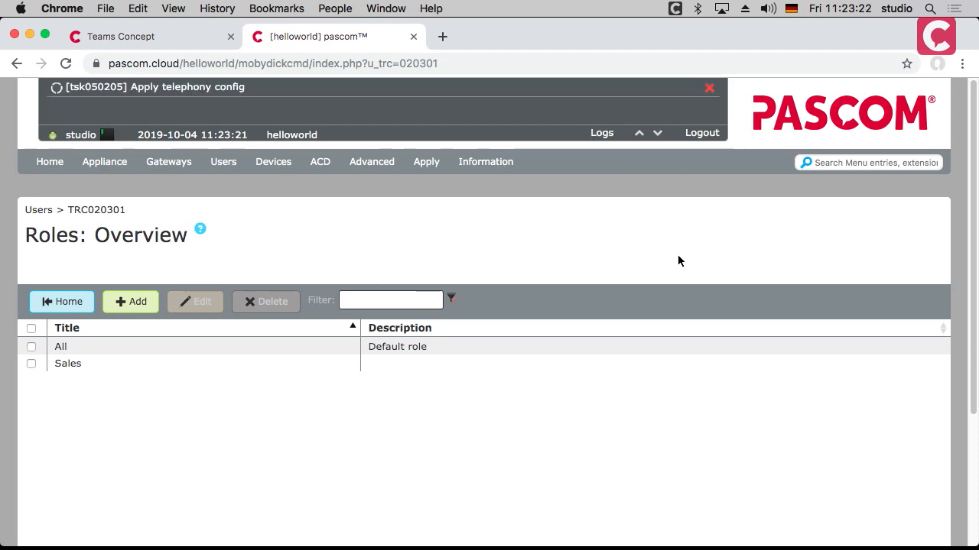
# - Switch to the pascom Client and examine the Sales and Teams contact lists, ending on Sales
pyautogui.moveTo(629, 535)
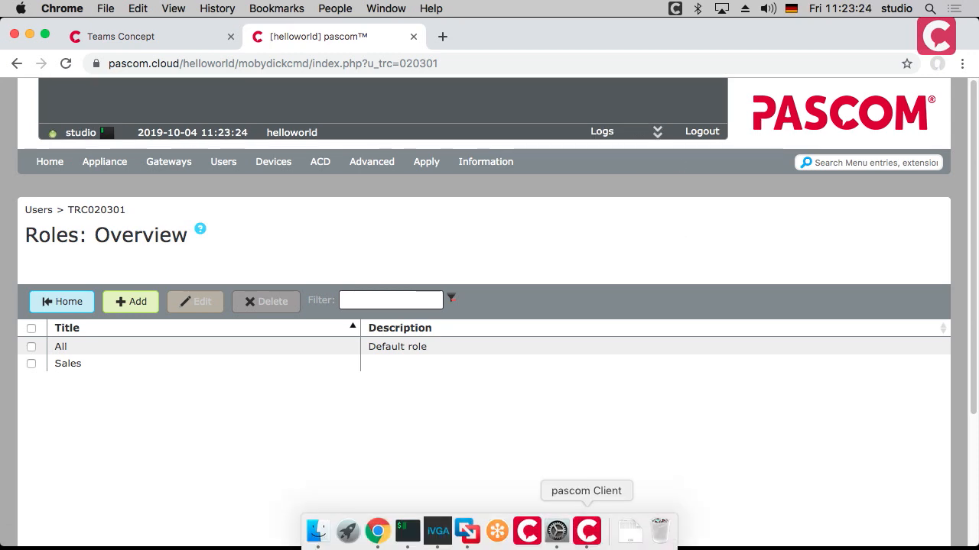
pyautogui.click(586, 530)
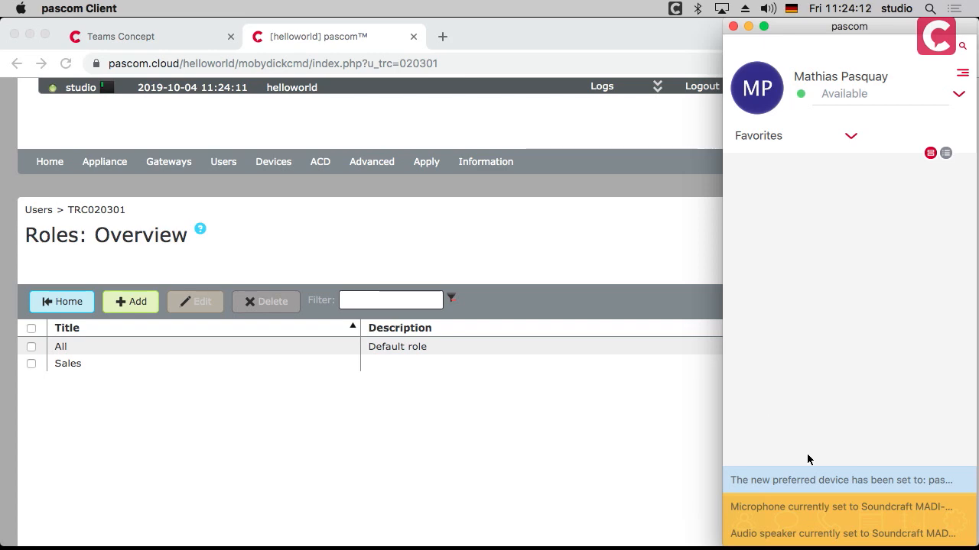
pyautogui.click(827, 138)
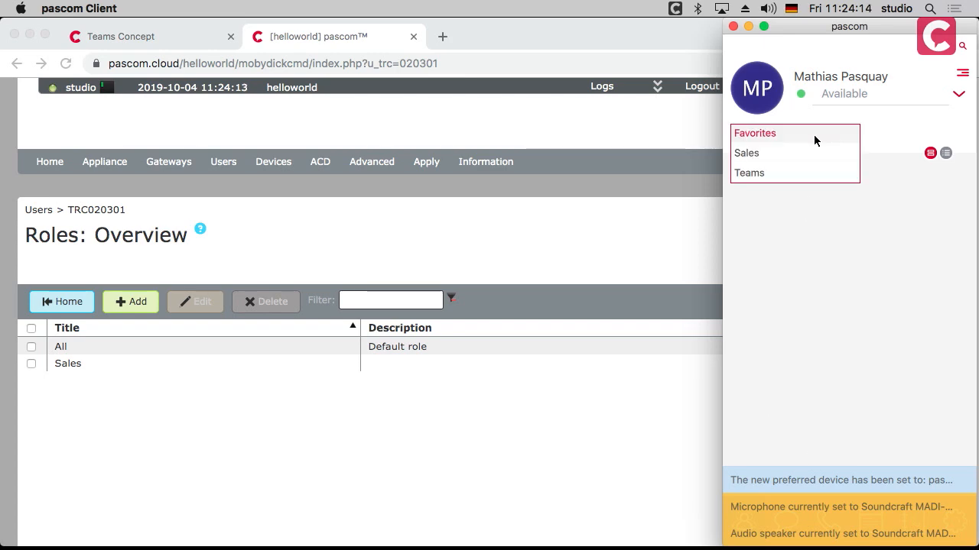
pyautogui.click(756, 156)
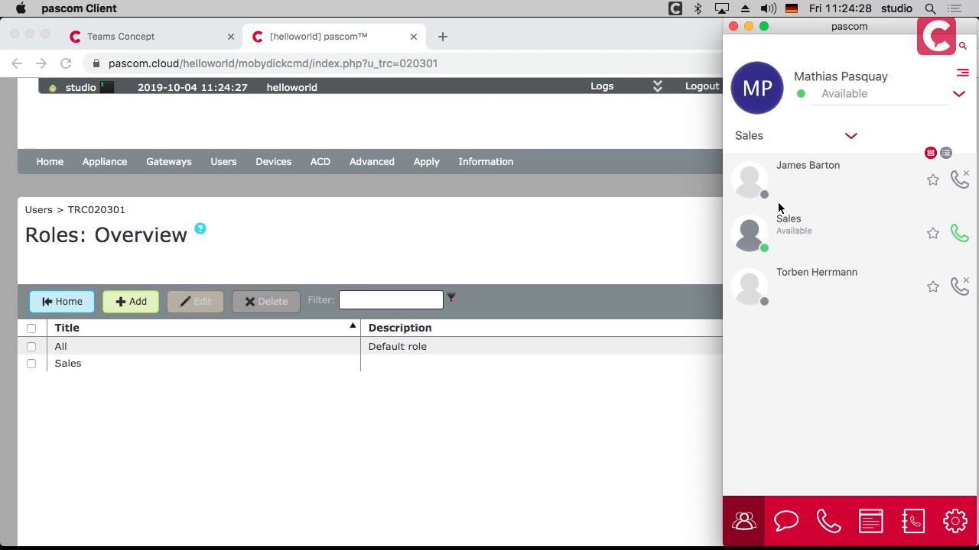
pyautogui.click(776, 138)
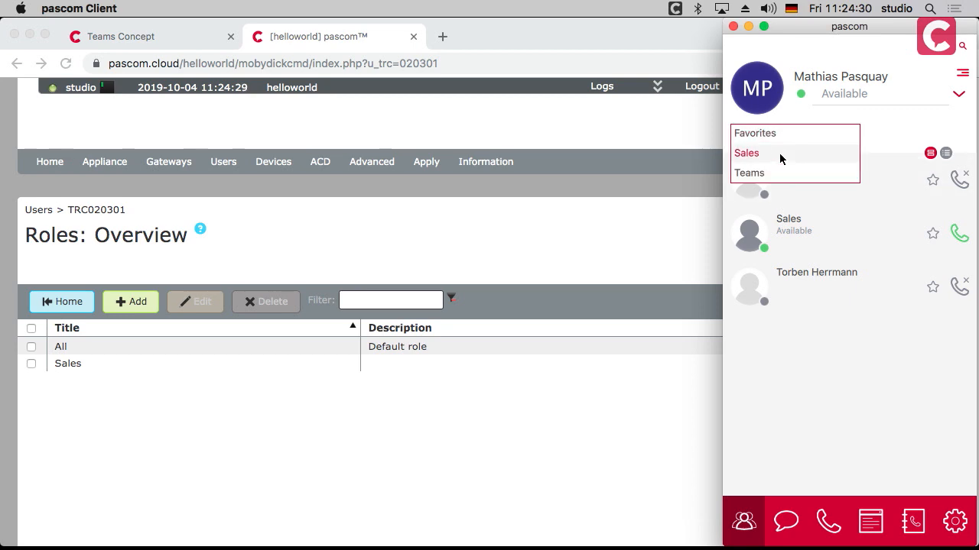
pyautogui.click(777, 175)
pyautogui.click(797, 142)
pyautogui.click(799, 156)
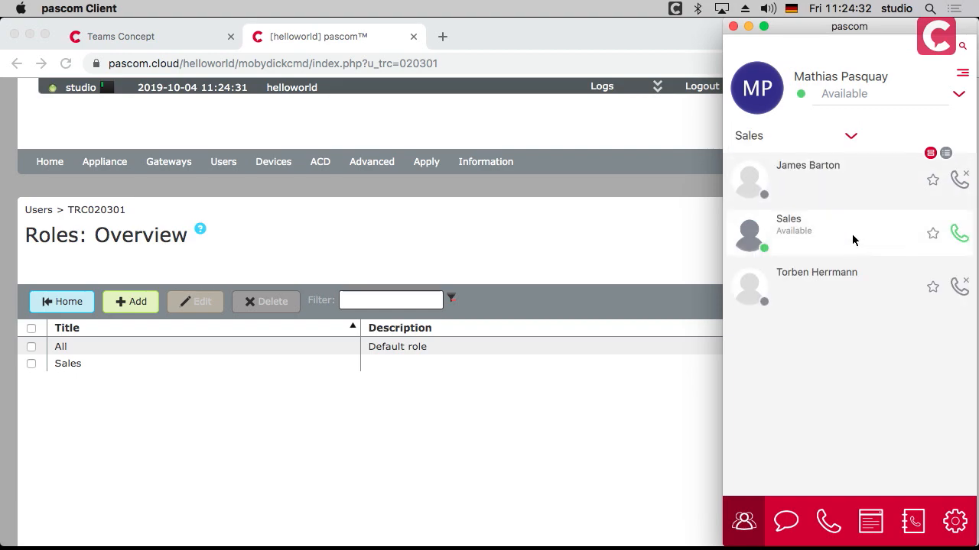